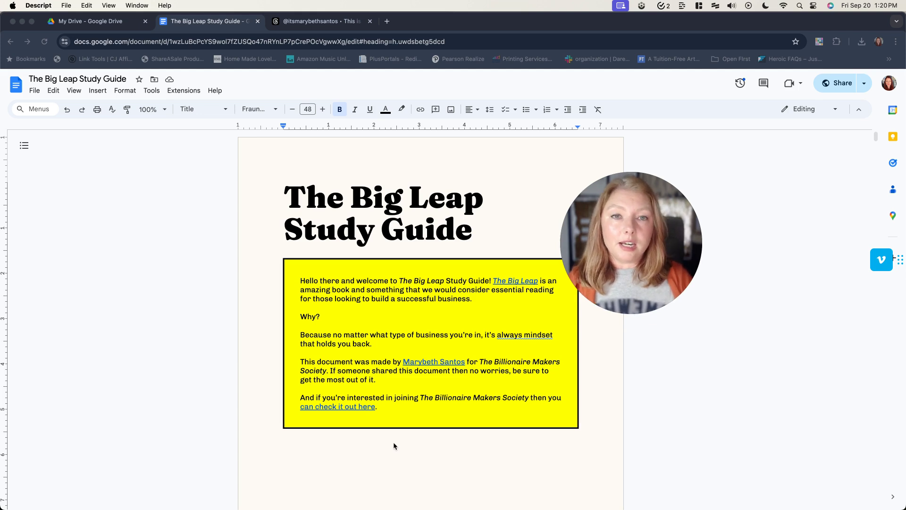
Step: Type test text into the Big Takeaway answer box on the Introduction page
{"action": "scroll", "coordinate": [394, 446], "scroll_direction": "down", "scroll_amount": 1}
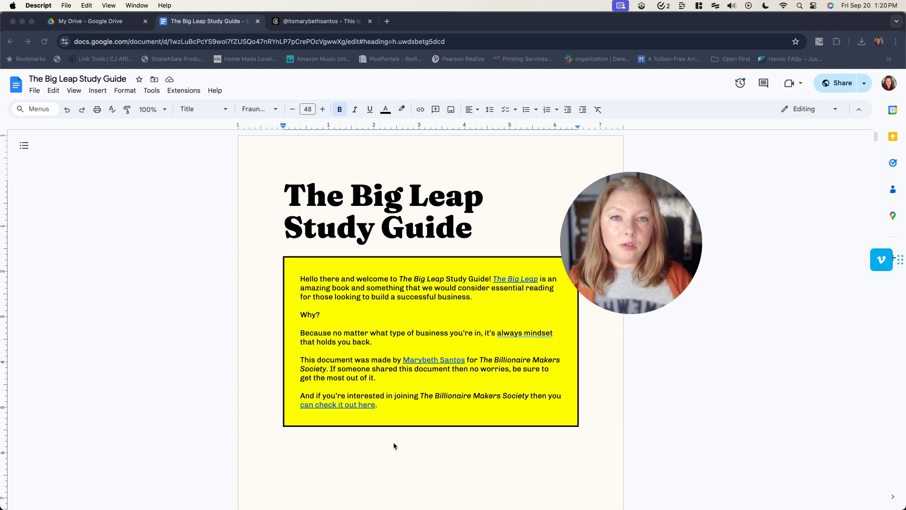
{"action": "scroll", "coordinate": [394, 446], "scroll_direction": "down", "scroll_amount": 8}
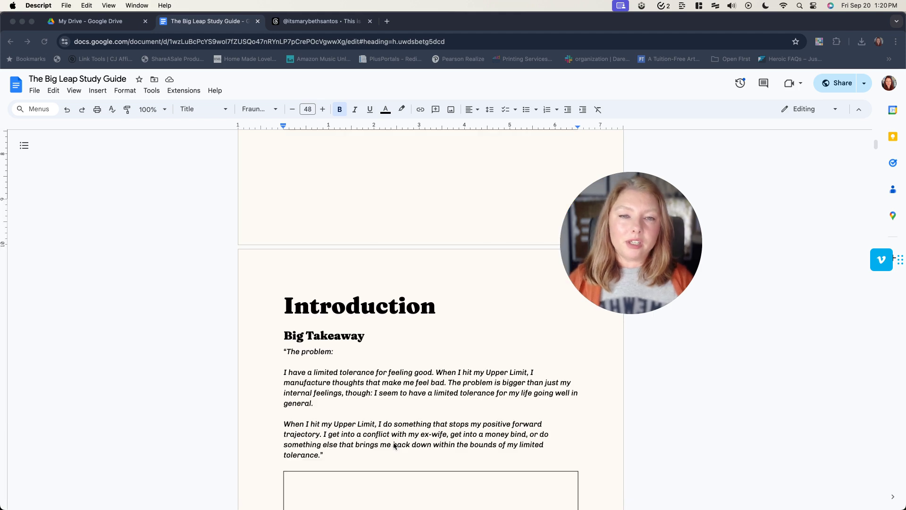
{"action": "scroll", "coordinate": [395, 445], "scroll_direction": "down", "scroll_amount": 3}
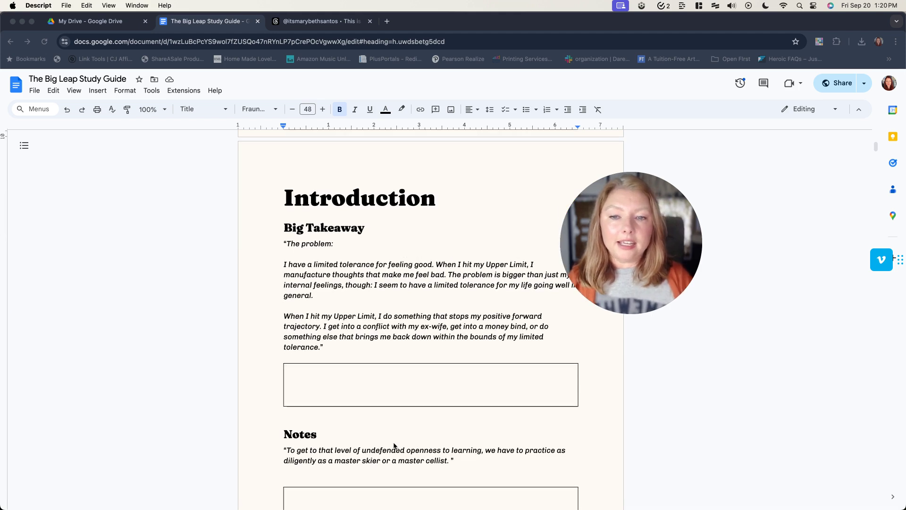
{"action": "left_click", "coordinate": [338, 376]}
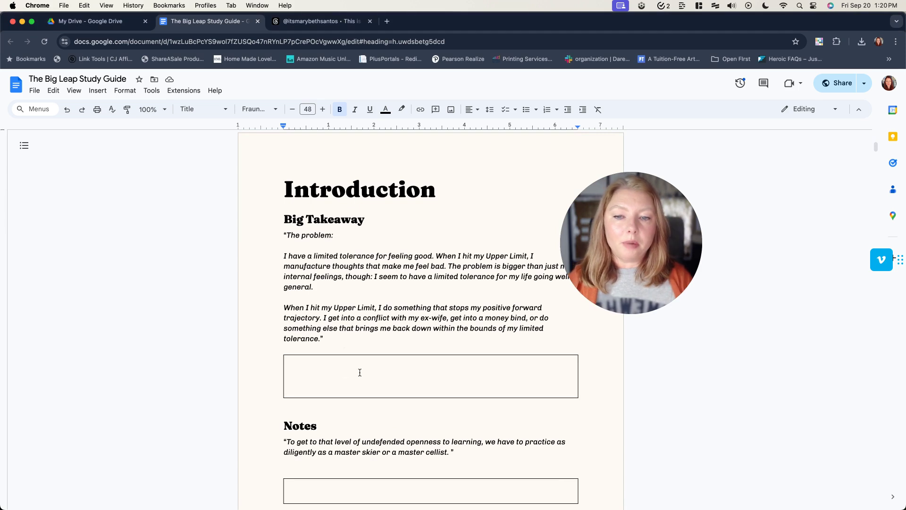
{"action": "left_click", "coordinate": [406, 370]}
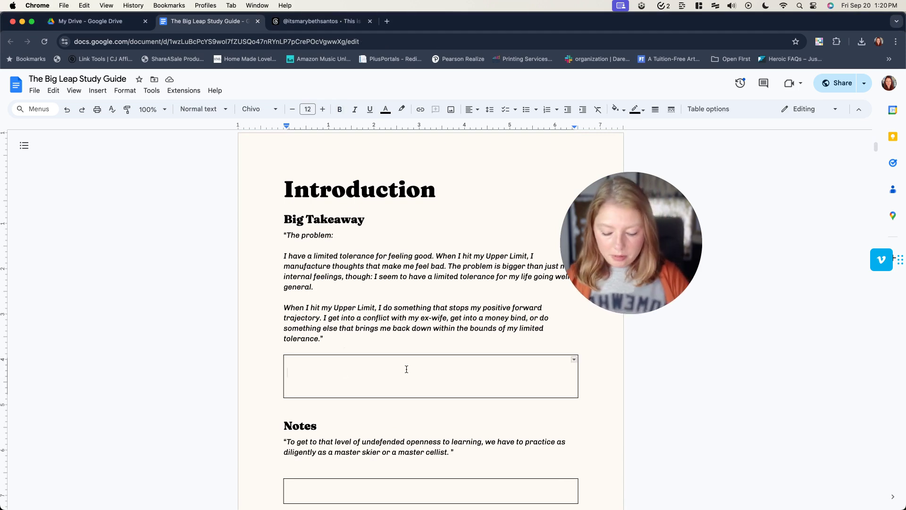
{"action": "type", "text": "Ja;lkdfjpoieorfklsfjalf"}
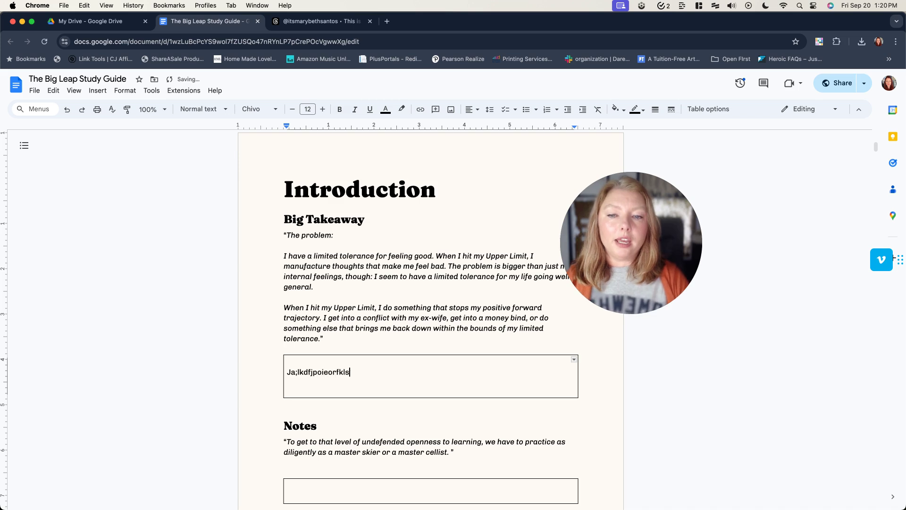
Step: Clear the test text and extra lines from the answer box, leaving it empty
{"action": "key", "text": "Return"}
{"action": "key", "text": "Return"}
{"action": "key", "text": "Return"}
{"action": "key", "text": "Return"}
{"action": "key", "text": "Return"}
{"action": "key", "text": "Return"}
{"action": "key", "text": "Return"}
{"action": "key", "text": "Return"}
{"action": "key", "text": "Return"}
{"action": "key", "text": "Return"}
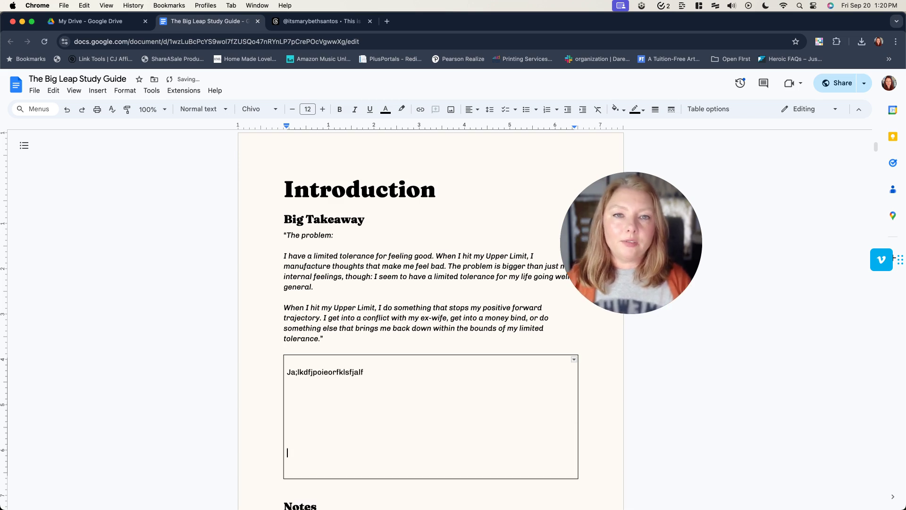
{"action": "key", "text": "BackSpace"}
{"action": "key", "text": "BackSpace"}
{"action": "key", "text": "BackSpace"}
{"action": "key", "text": "BackSpace"}
{"action": "key", "text": "BackSpace"}
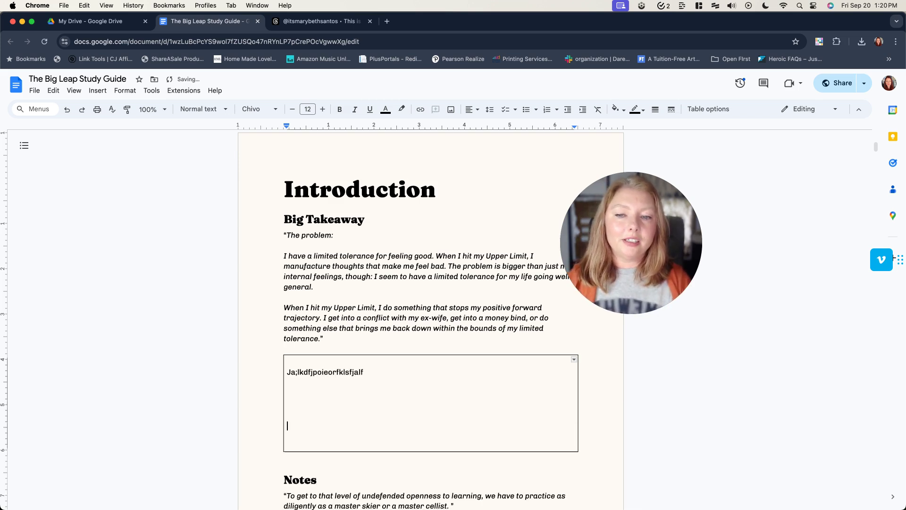
{"action": "key", "text": "BackSpace"}
{"action": "key", "text": "BackSpace"}
{"action": "key", "text": "BackSpace"}
{"action": "key", "text": "BackSpace"}
{"action": "key", "text": "BackSpace"}
{"action": "key", "text": "BackSpace"}
{"action": "key", "text": "BackSpace"}
{"action": "key", "text": "BackSpace"}
{"action": "key", "text": "BackSpace"}
{"action": "key", "text": "BackSpace"}
{"action": "key", "text": "BackSpace"}
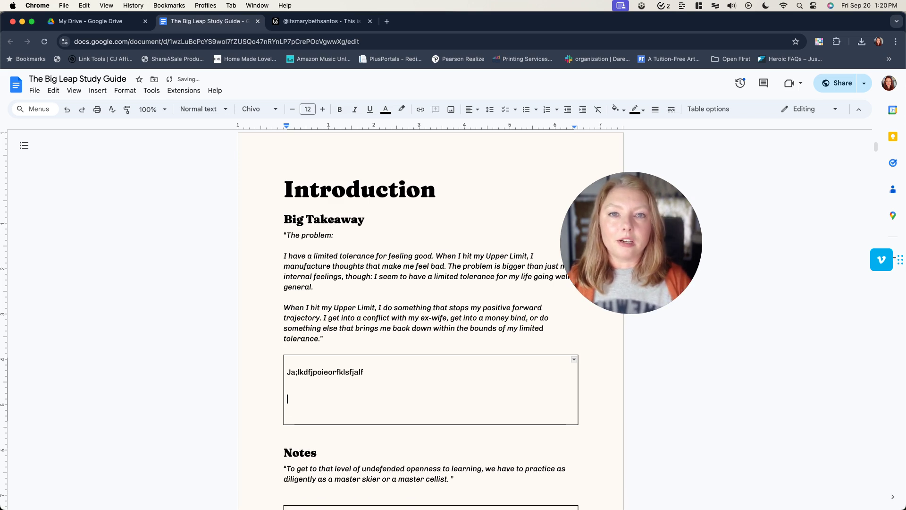
{"action": "key", "text": "BackSpace"}
{"action": "key", "text": "BackSpace"}
{"action": "key", "text": "BackSpace"}
{"action": "key", "text": "BackSpace"}
{"action": "key", "text": "BackSpace"}
{"action": "key", "text": "BackSpace"}
{"action": "key", "text": "BackSpace"}
{"action": "key", "text": "BackSpace"}
{"action": "key", "text": "BackSpace"}
{"action": "key", "text": "BackSpace"}
{"action": "key", "text": "BackSpace"}
{"action": "key", "text": "BackSpace"}
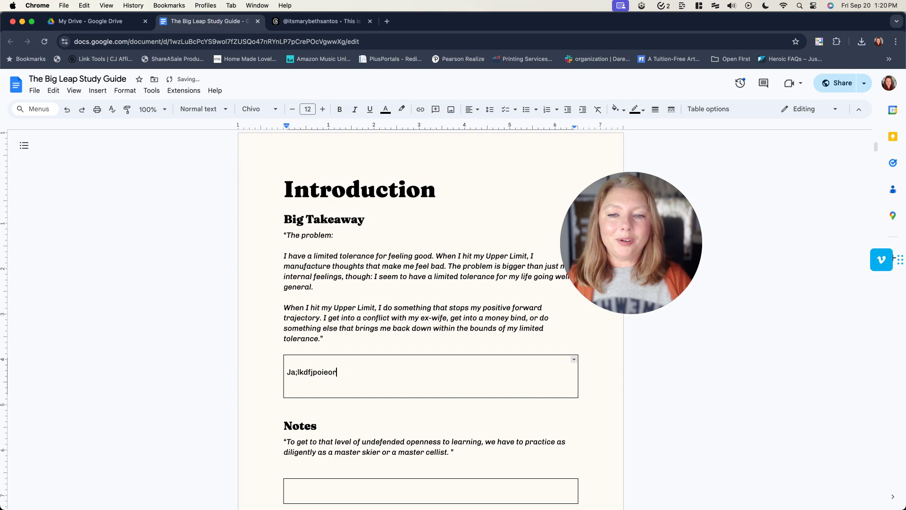
{"action": "key", "text": "BackSpace"}
{"action": "key", "text": "BackSpace"}
{"action": "key", "text": "BackSpace"}
{"action": "key", "text": "BackSpace"}
{"action": "key", "text": "BackSpace"}
{"action": "key", "text": "BackSpace"}
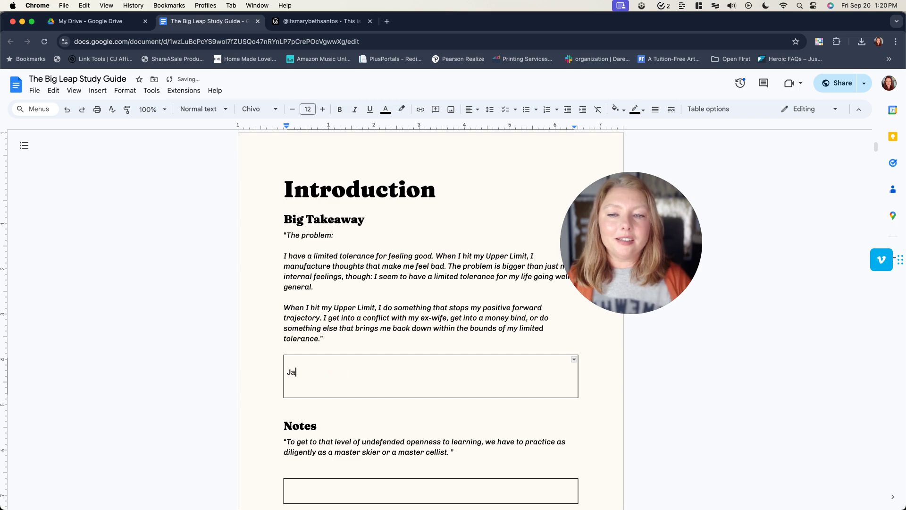
{"action": "key", "text": "Return"}
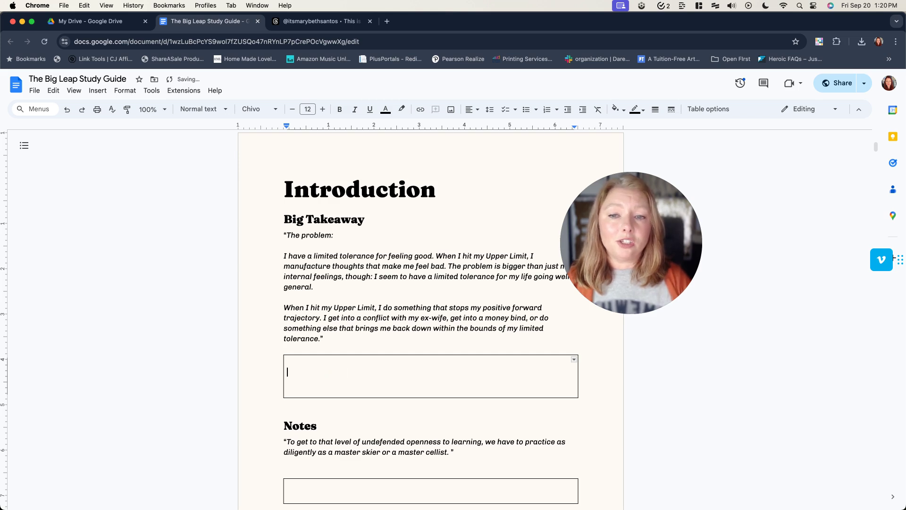
{"action": "left_click", "coordinate": [328, 406]}
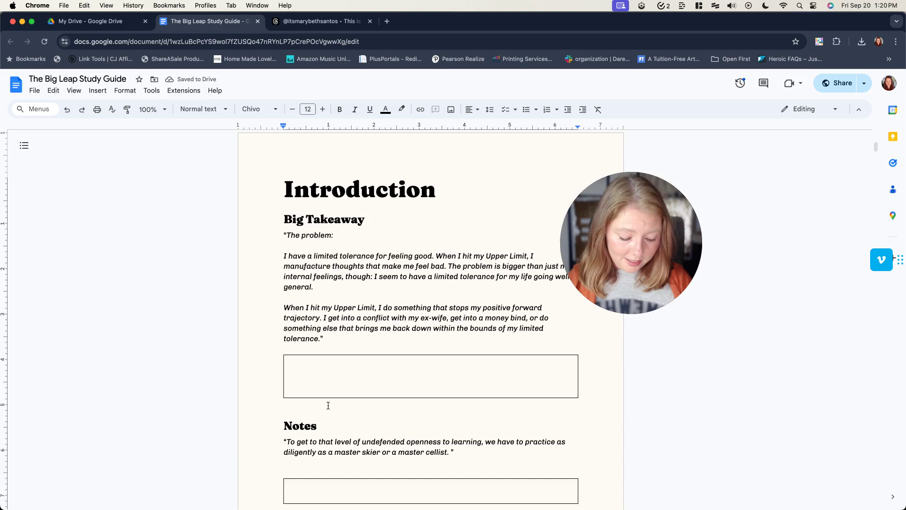
Step: Insert a second one-cell table below the Big Takeaway answer box
{"action": "key", "text": "Return"}
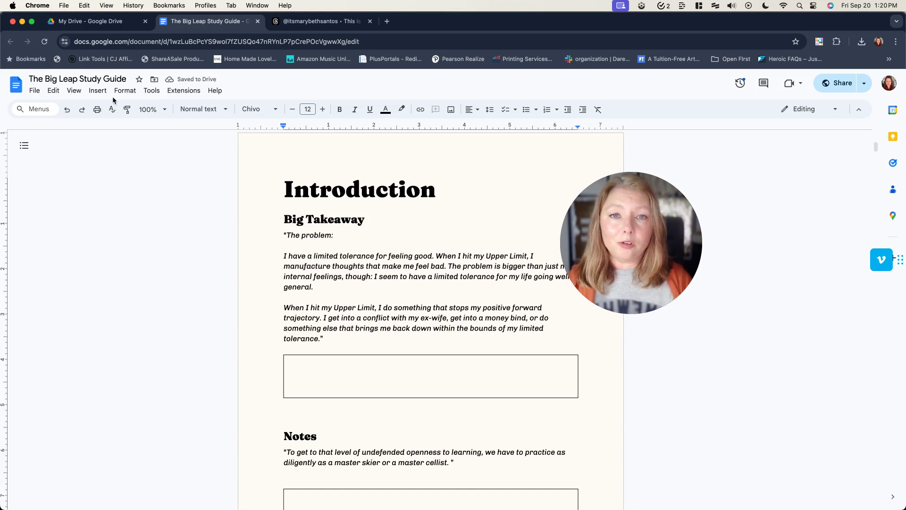
{"action": "left_click", "coordinate": [97, 90]}
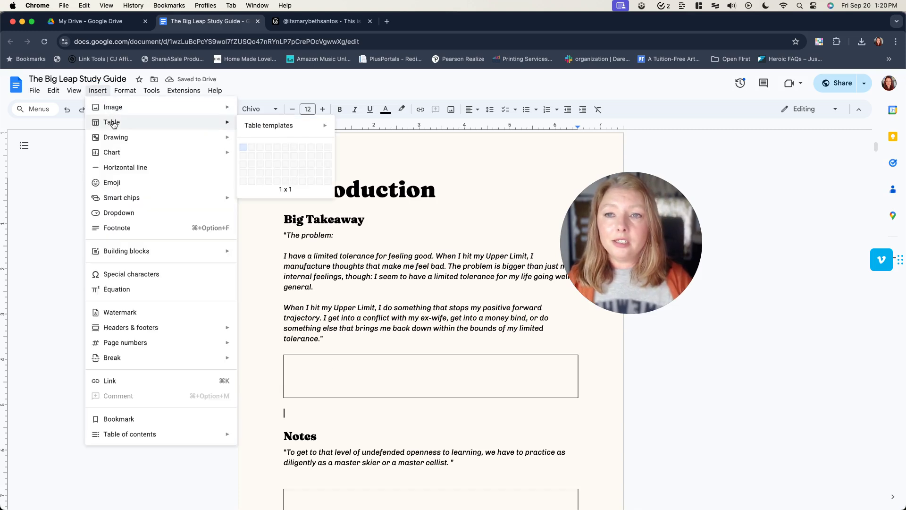
{"action": "mouse_move", "coordinate": [226, 122]}
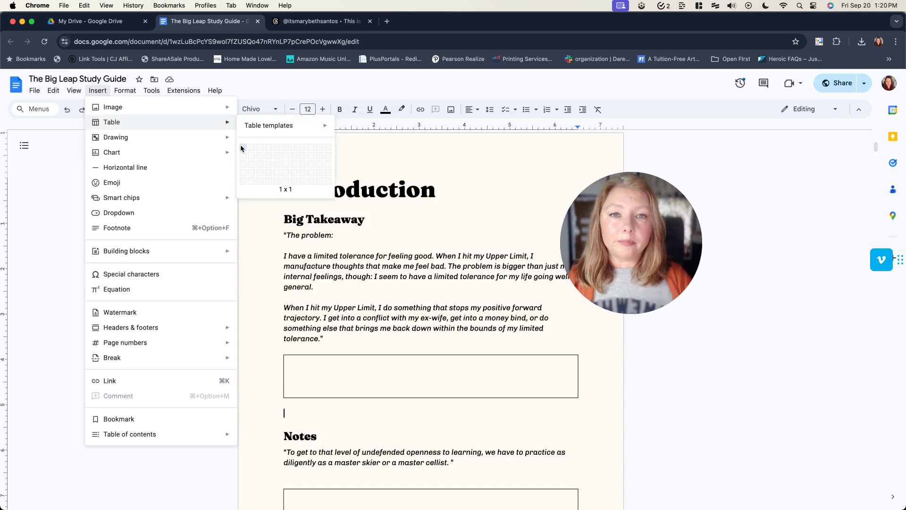
{"action": "left_click", "coordinate": [242, 148]}
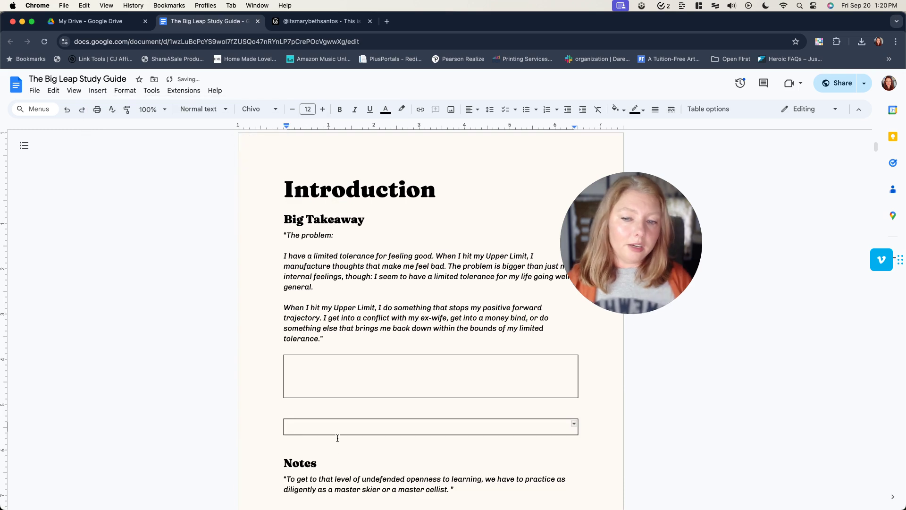
{"action": "key", "text": "Return"}
{"action": "key", "text": "Return"}
{"action": "key", "text": "Return"}
{"action": "key", "text": "Return"}
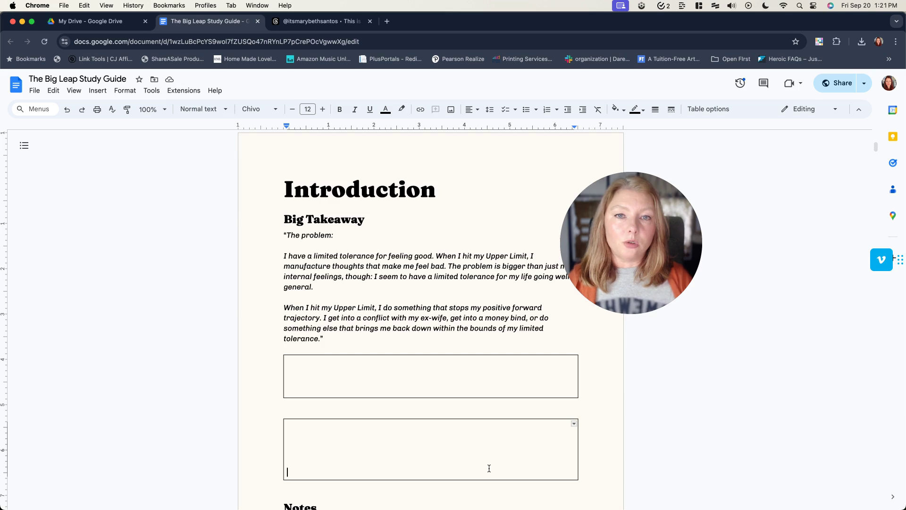
Step: Delete the extra one-cell table and the blank line above Notes
{"action": "left_click_drag", "start_coordinate": [315, 409], "coordinate": [329, 434]}
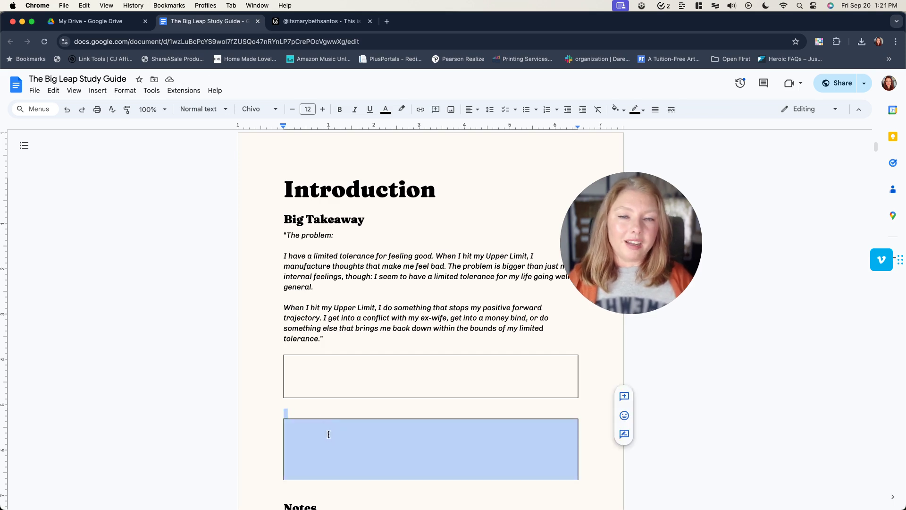
{"action": "key", "text": "BackSpace"}
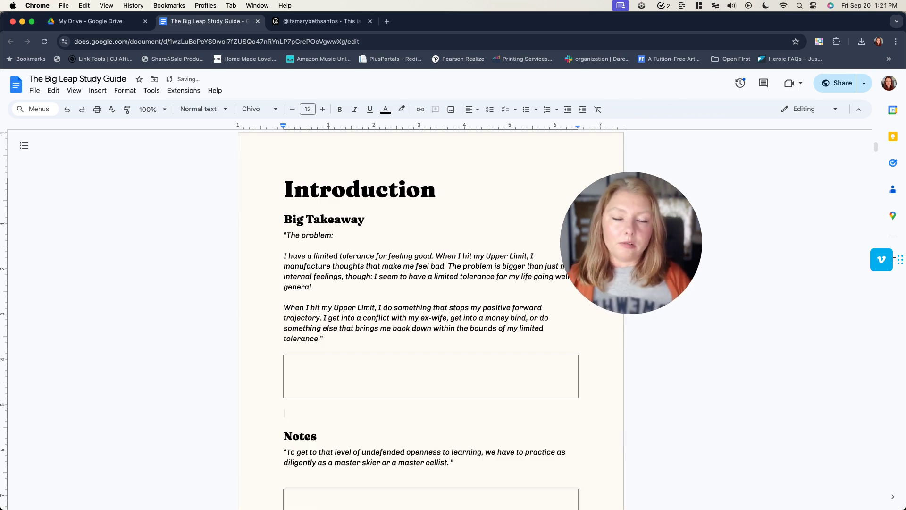
{"action": "key", "text": "BackSpace"}
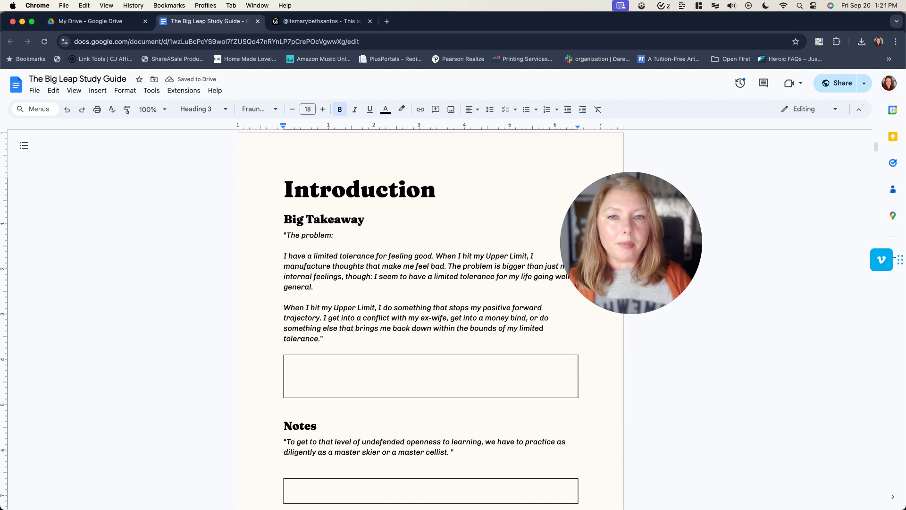
{"action": "scroll", "coordinate": [456, 379], "scroll_direction": "down", "scroll_amount": 6}
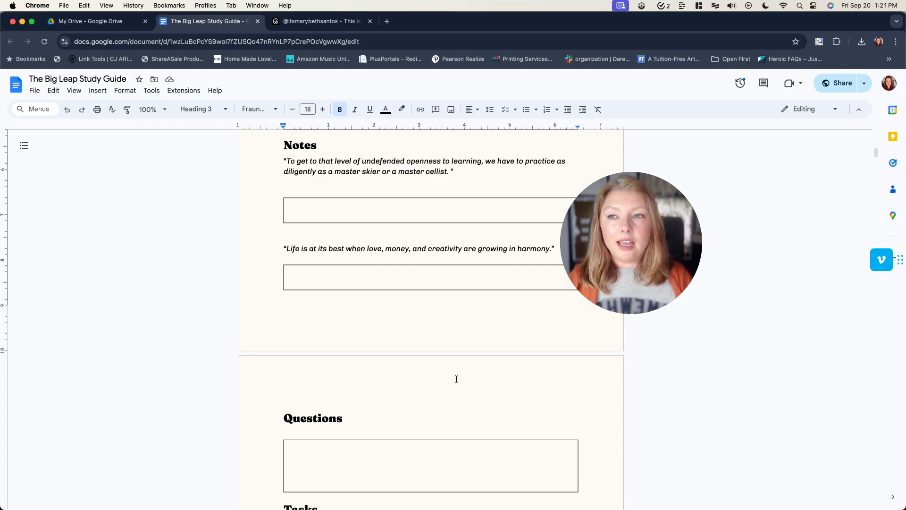
Step: Copy the study guide's sharing link, shared as Viewer with anyone who has the link
{"action": "scroll", "coordinate": [457, 379], "scroll_direction": "down", "scroll_amount": 10}
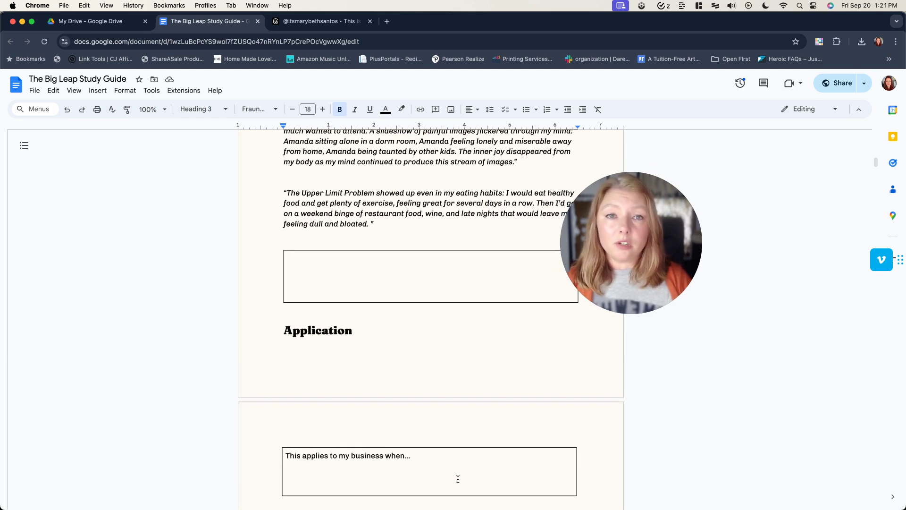
{"action": "scroll", "coordinate": [446, 412], "scroll_direction": "up", "scroll_amount": 5}
{"action": "scroll", "coordinate": [445, 414], "scroll_direction": "up", "scroll_amount": 15}
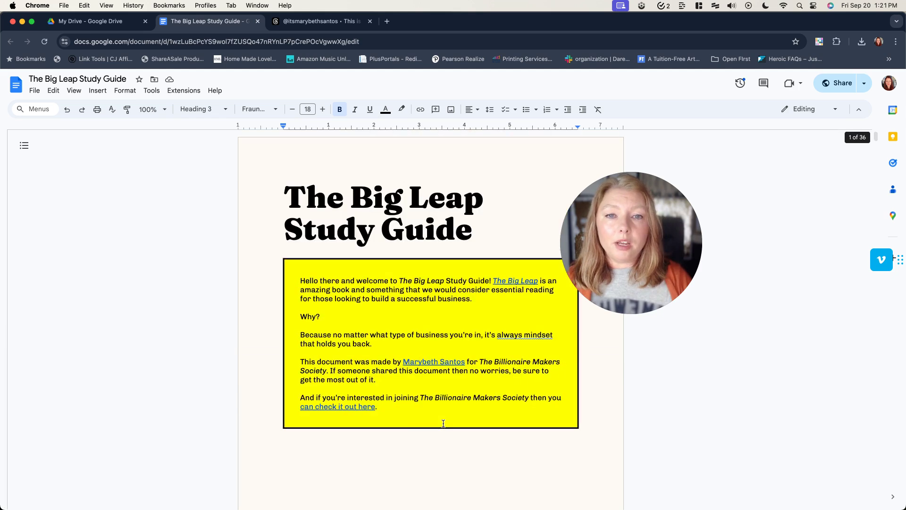
{"action": "left_click", "coordinate": [838, 88]}
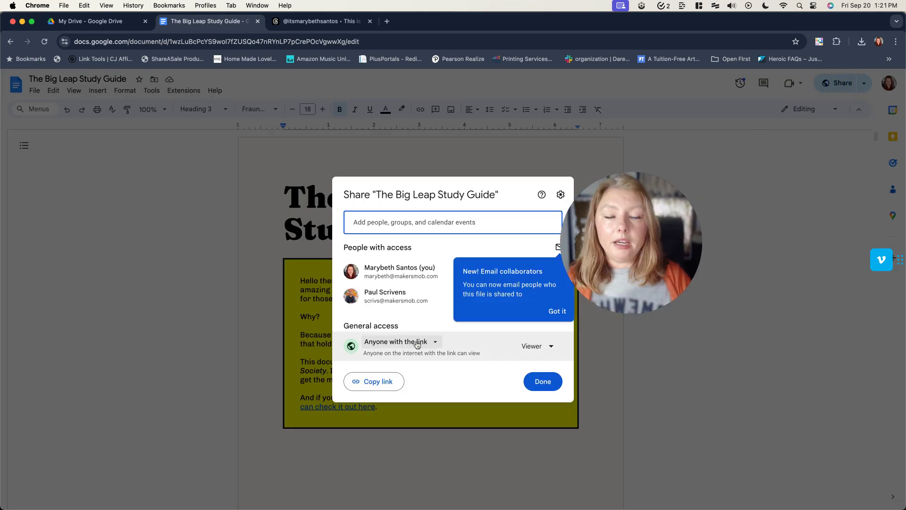
{"action": "left_click", "coordinate": [356, 384]}
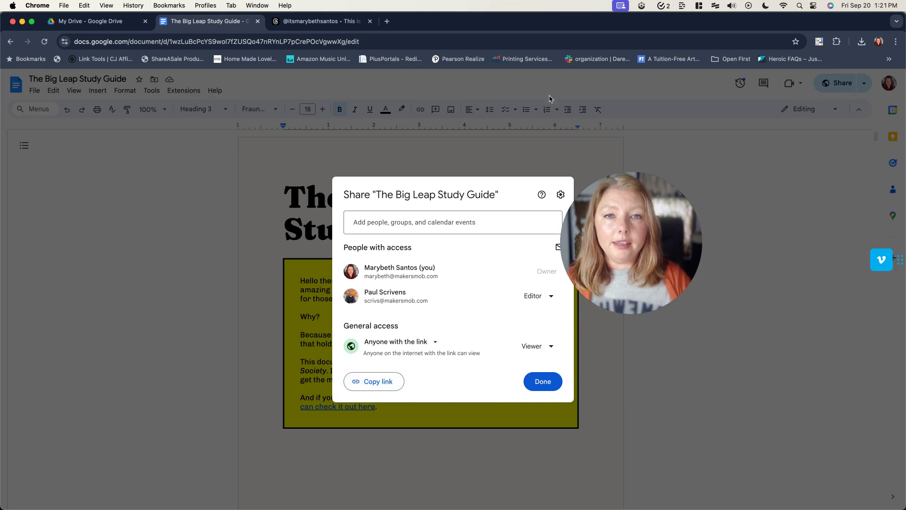
Step: Paste the link into a new Apple Notes note, change 'edit' to 'copy', and copy it
{"action": "key", "text": "super+Tab"}
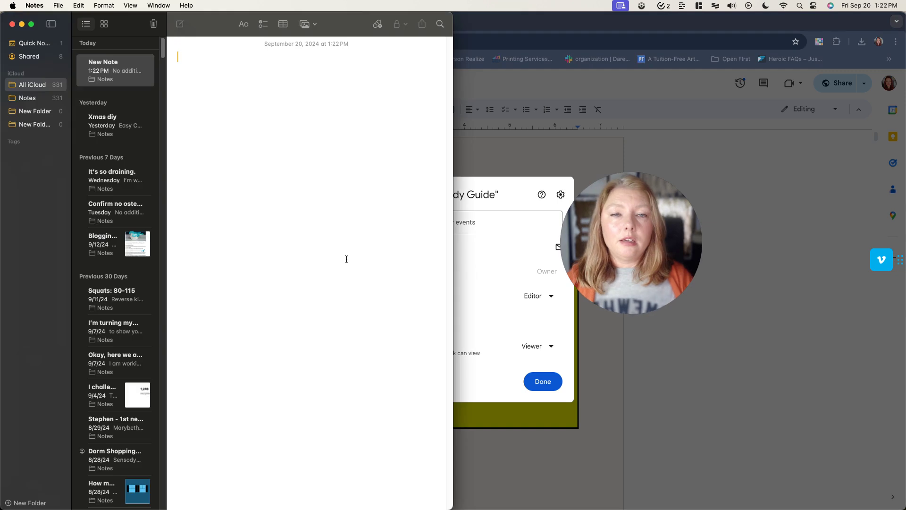
{"action": "key", "text": "super+v"}
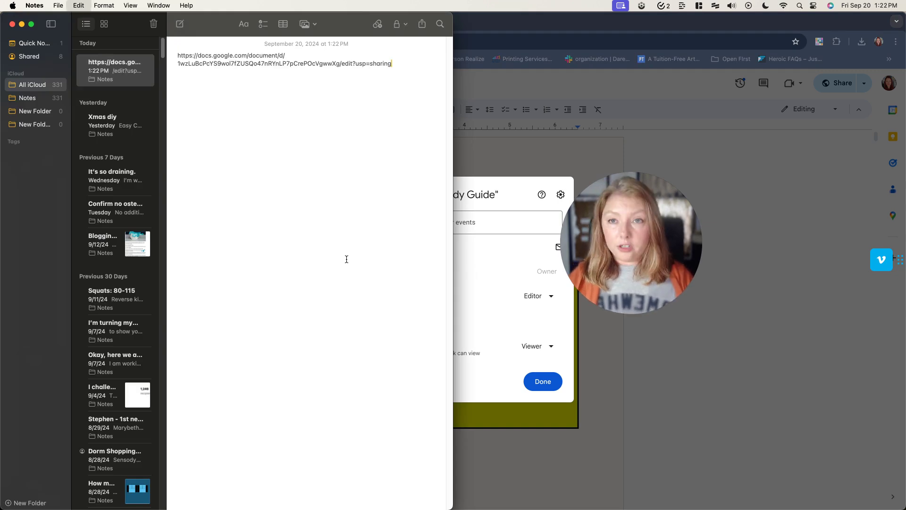
{"action": "left_click", "coordinate": [346, 63]}
{"action": "double_click", "coordinate": [346, 64]}
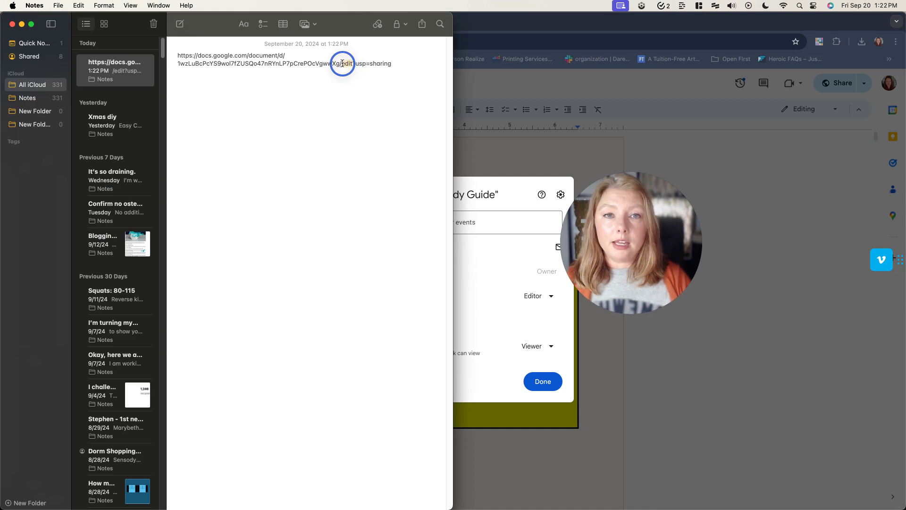
{"action": "type", "text": "copy"}
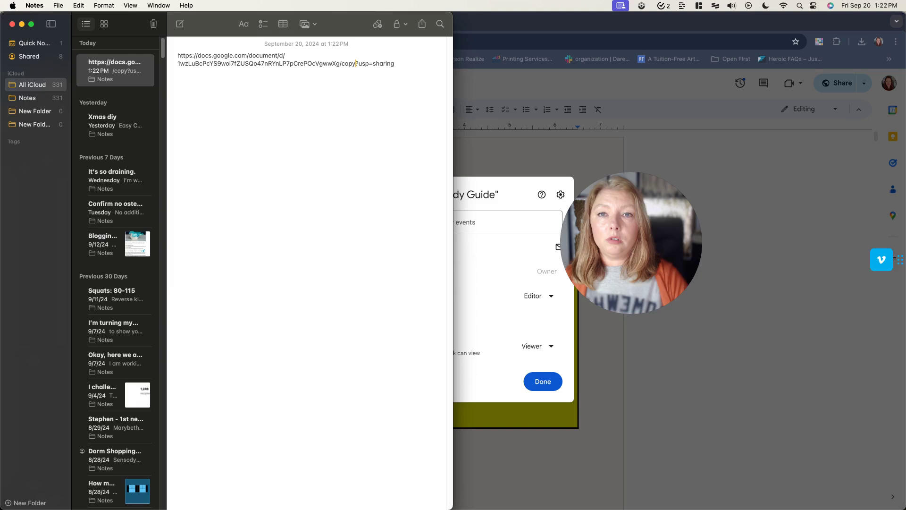
{"action": "triple_click", "coordinate": [332, 64]}
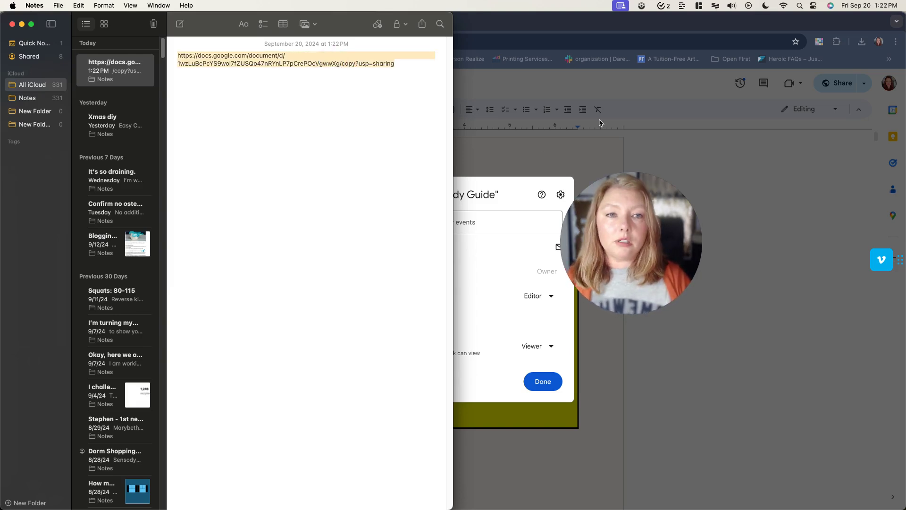
{"action": "left_click", "coordinate": [597, 144]}
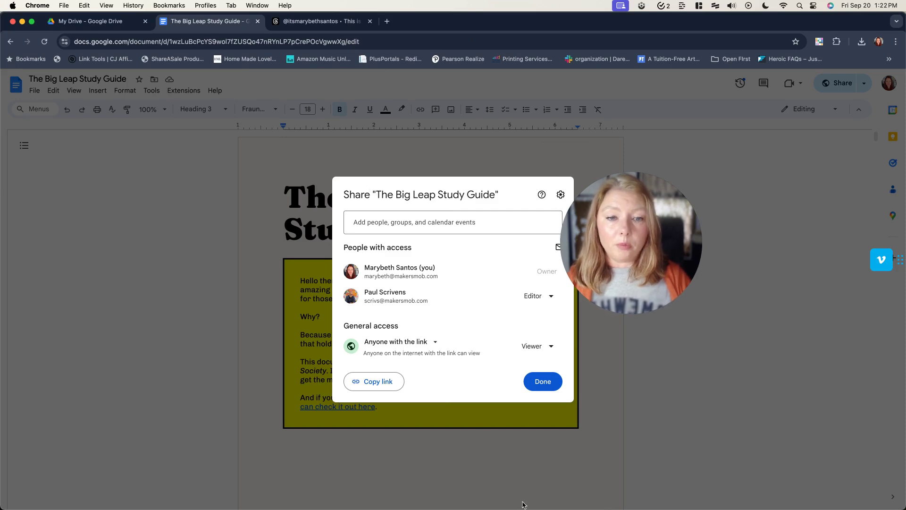
Step: Load the forced-copy link ending in /copy?usp=sharing in Brave
{"action": "mouse_move", "coordinate": [524, 508]}
{"action": "left_click", "coordinate": [487, 487]}
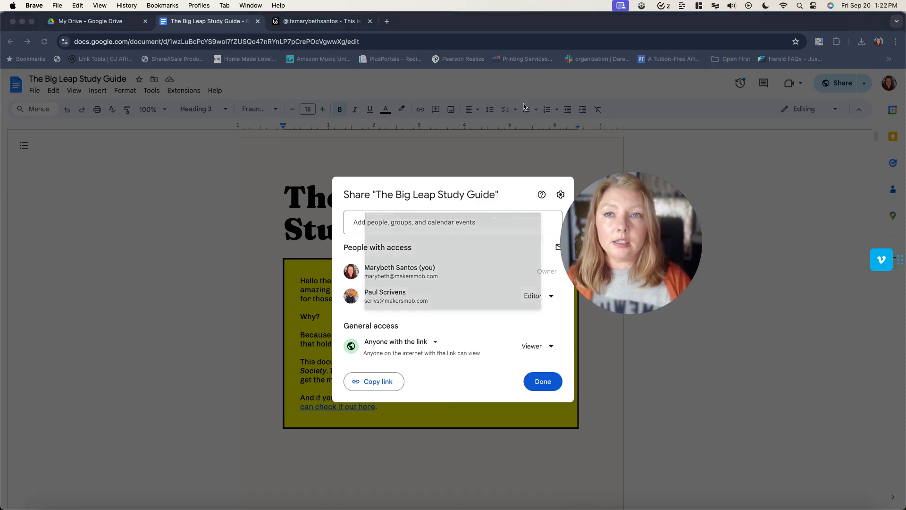
{"action": "left_click", "coordinate": [300, 41]}
{"action": "key", "text": "super+v"}
{"action": "key", "text": "Return"}
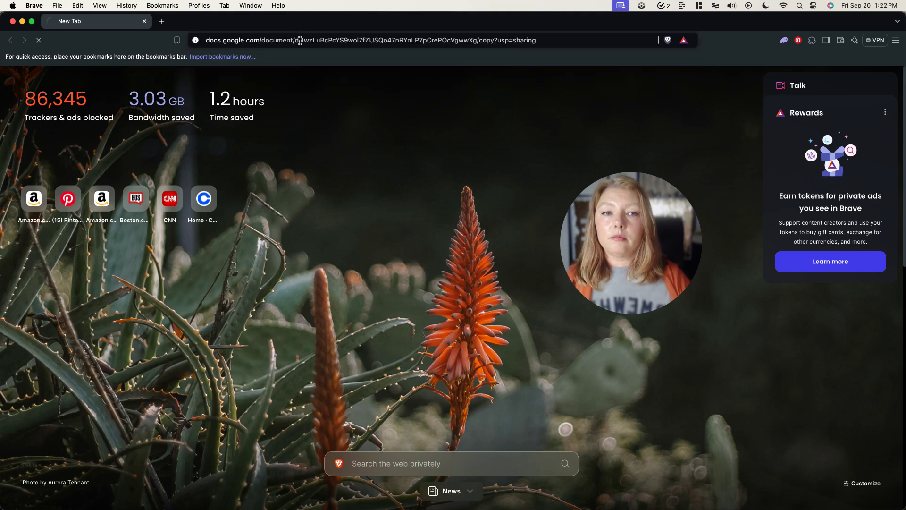